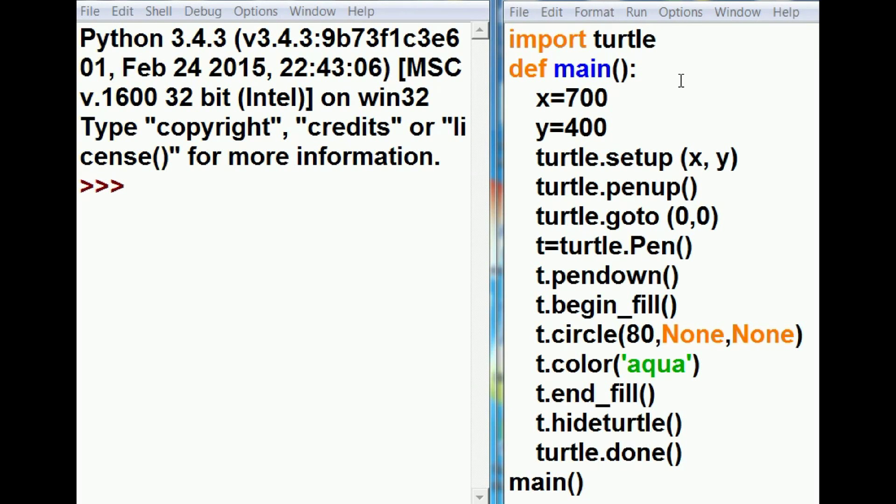
- Highlight the def keyword, the body of main, and the closing main() call
drag(510, 70, 639, 70)
click(536, 101)
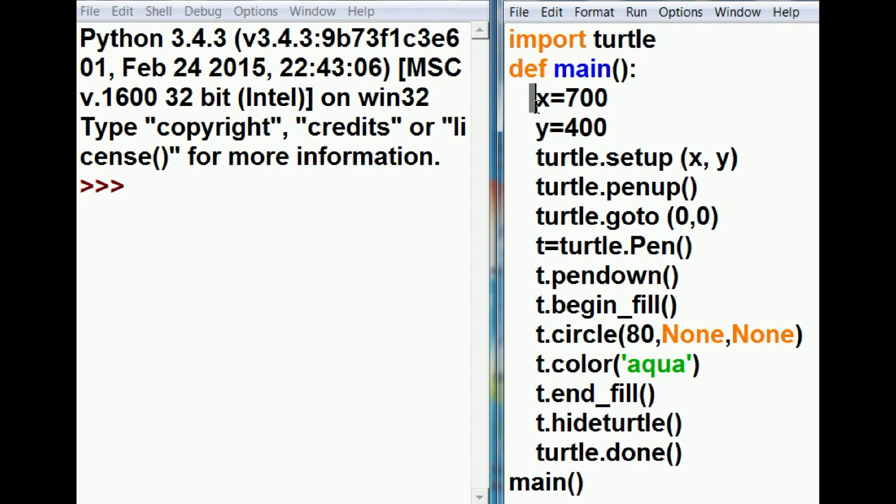
drag(536, 99, 693, 451)
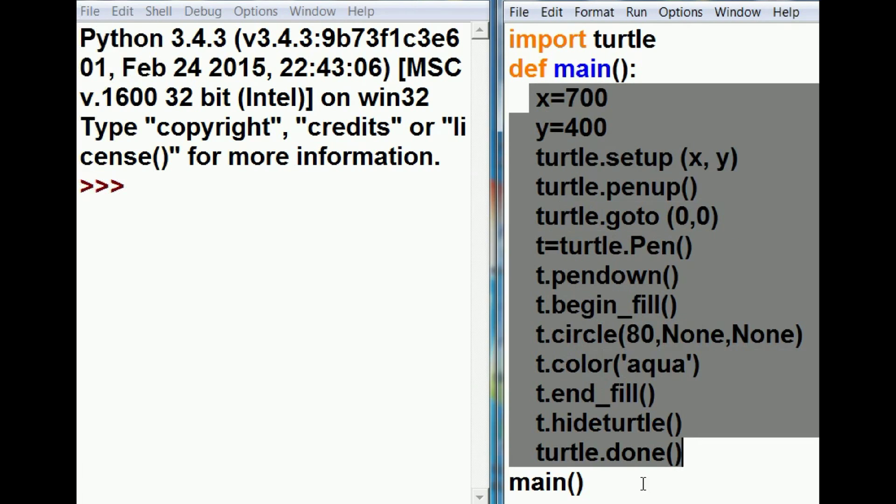
click(592, 486)
drag(588, 485, 507, 485)
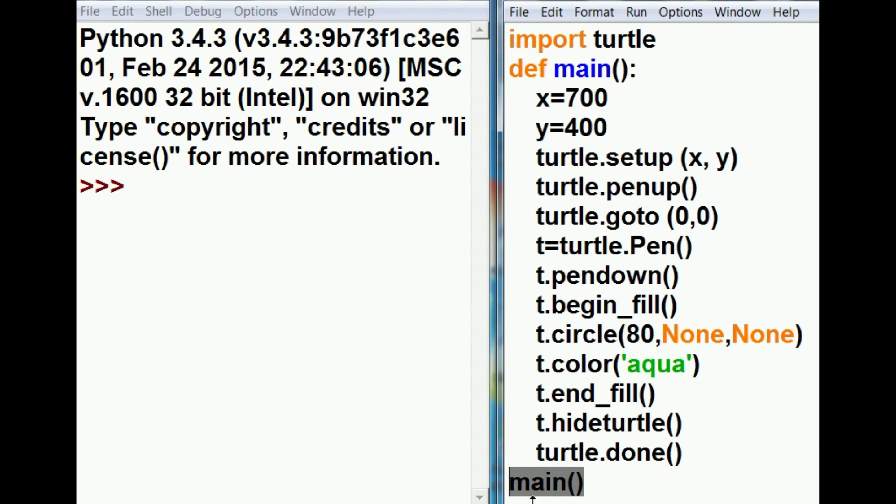
click(683, 34)
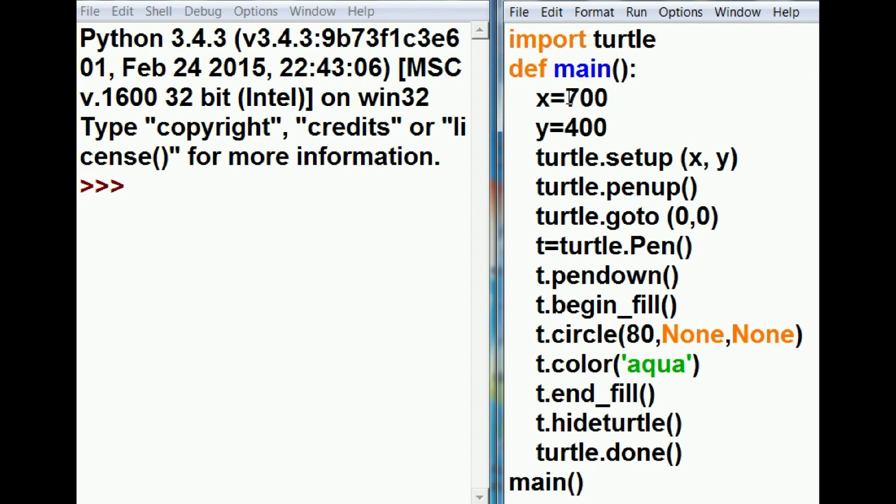
- Highlight the x=700 and y=400 lines, the import turtle line, and turtle.setup
drag(535, 98, 619, 98)
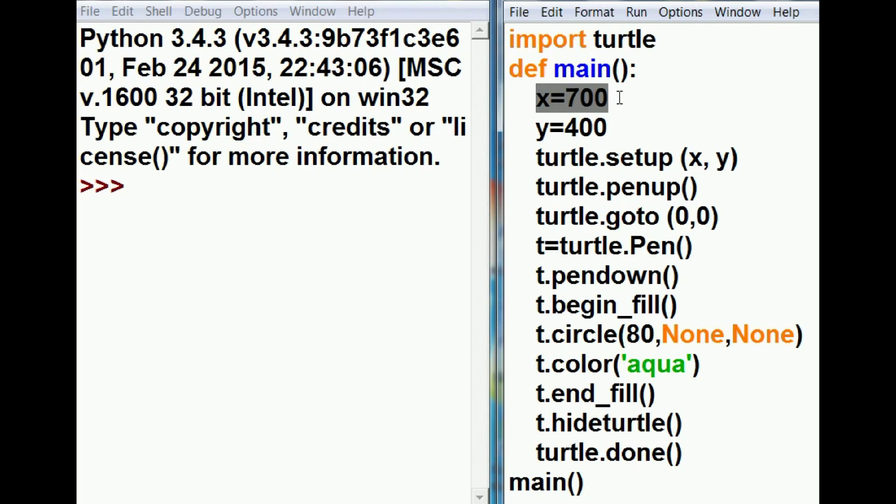
drag(535, 127, 618, 127)
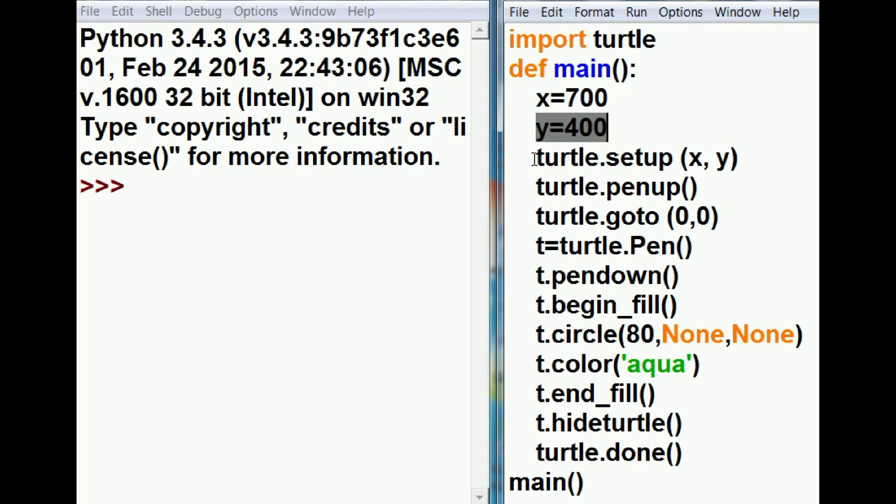
click(664, 42)
drag(658, 40, 503, 42)
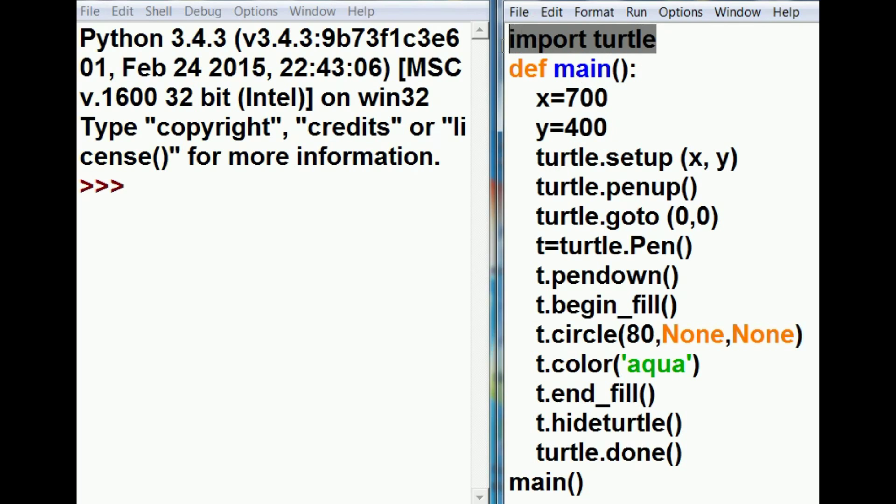
double_click(540, 156)
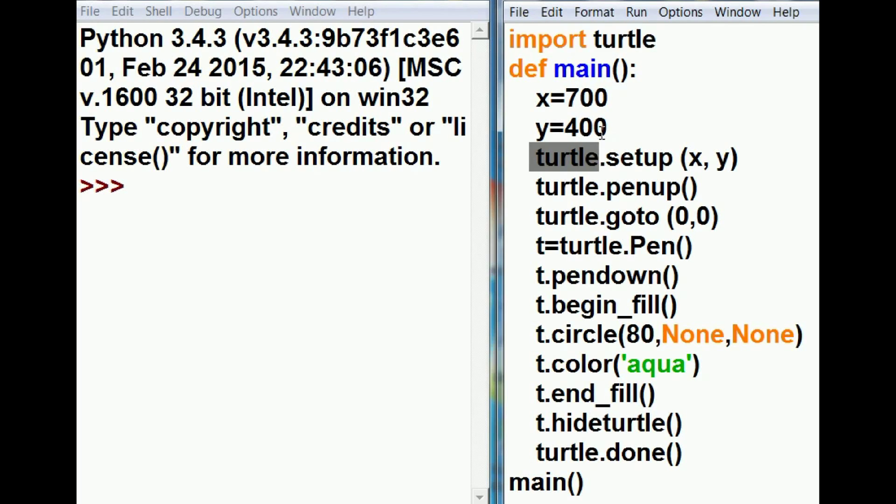
drag(594, 39, 657, 39)
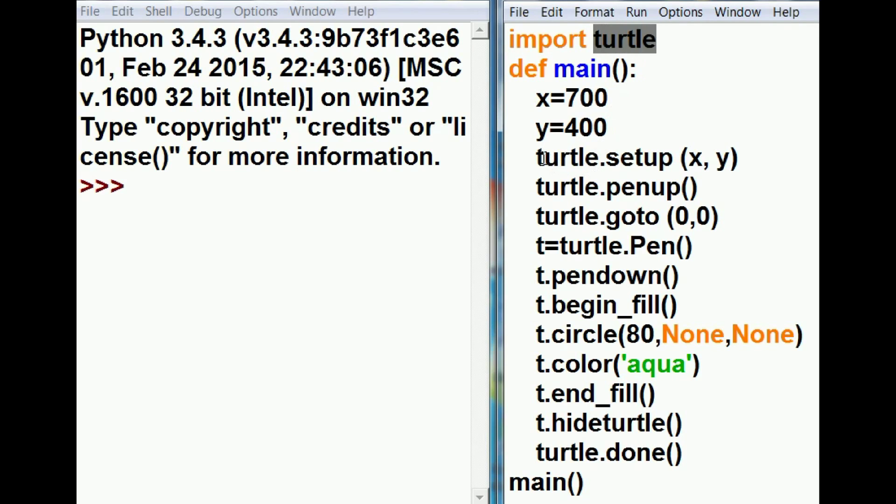
drag(536, 157, 672, 156)
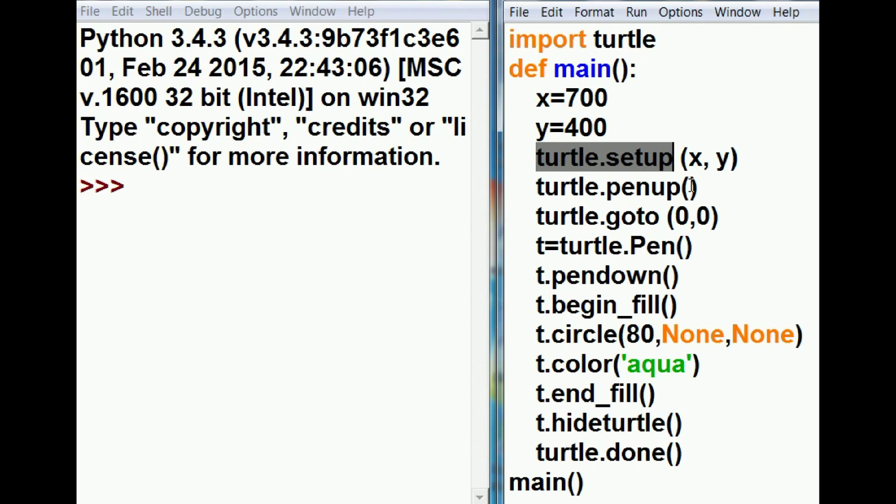
- Highlight the x and y arguments of setup and the height value 400
double_click(693, 155)
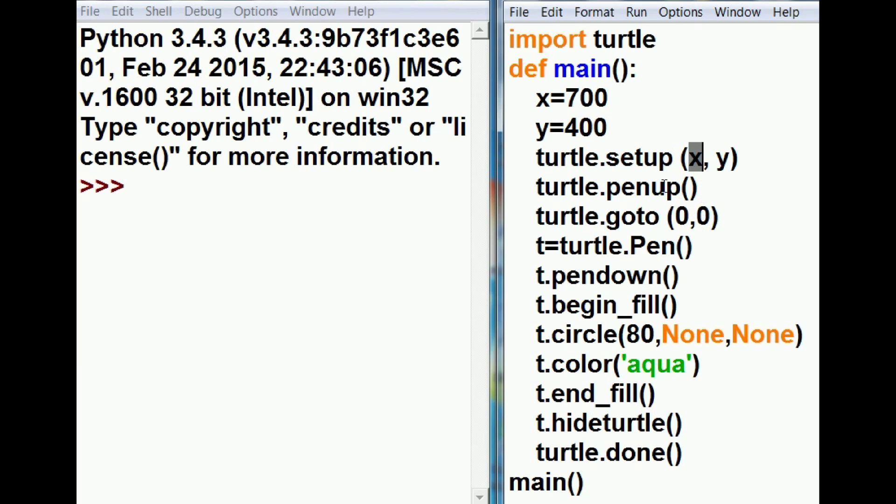
double_click(587, 98)
double_click(723, 157)
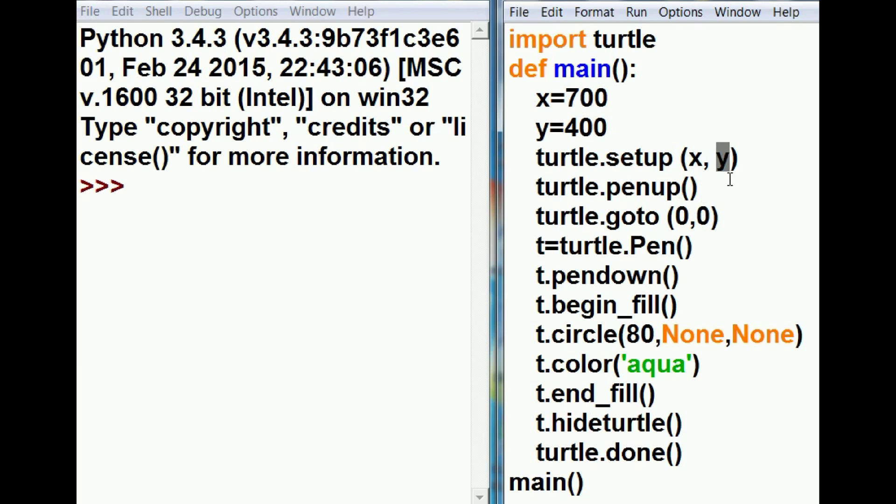
double_click(587, 127)
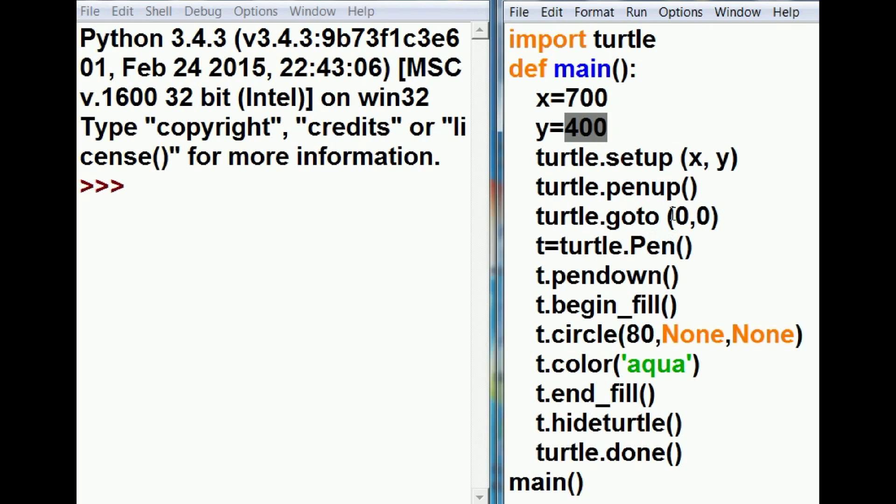
- Highlight the turtle.penup() line piece by piece
drag(536, 187, 600, 186)
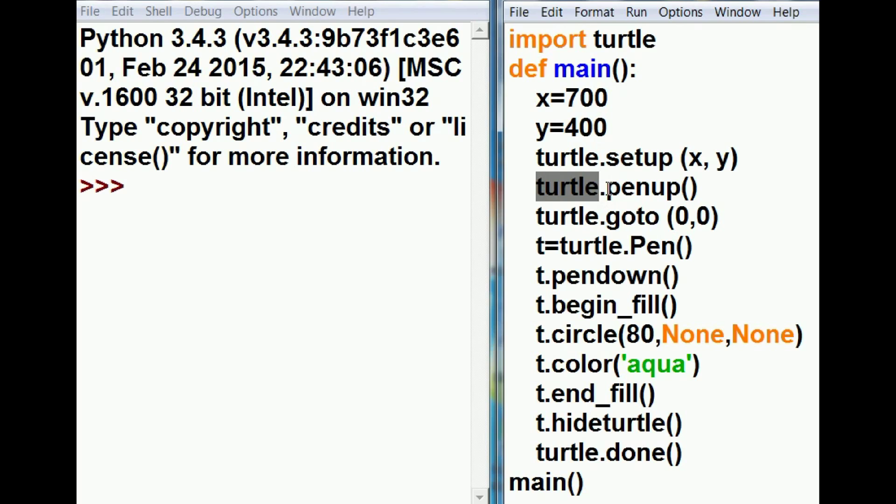
drag(605, 186, 651, 186)
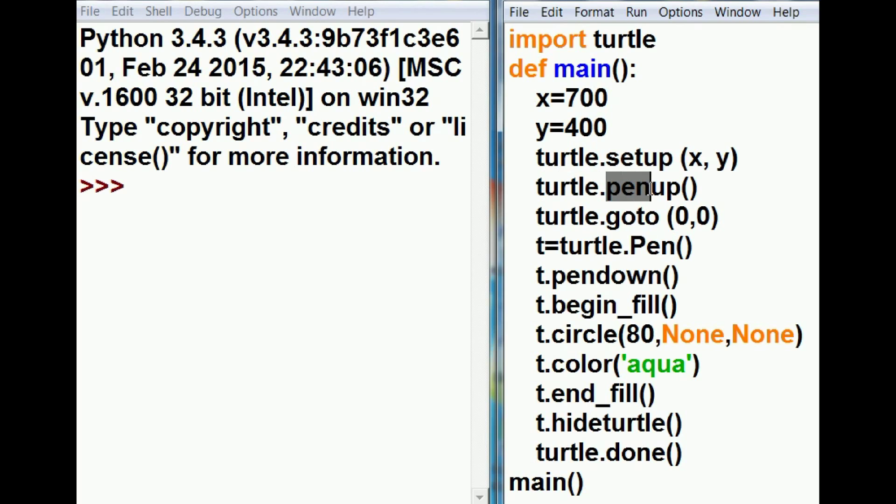
drag(606, 186, 683, 187)
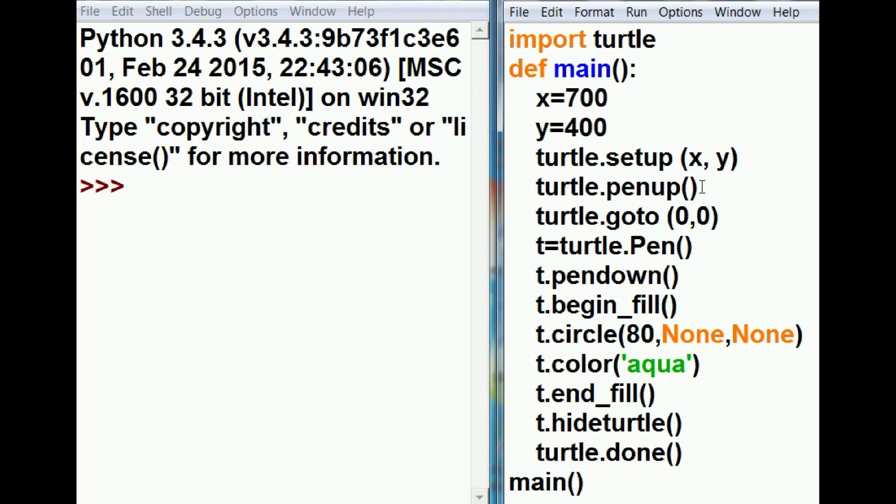
drag(700, 188, 534, 188)
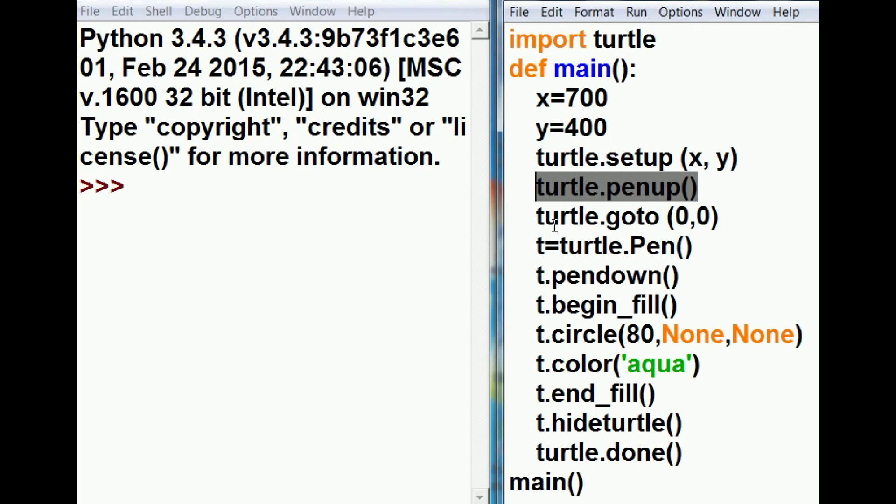
click(538, 216)
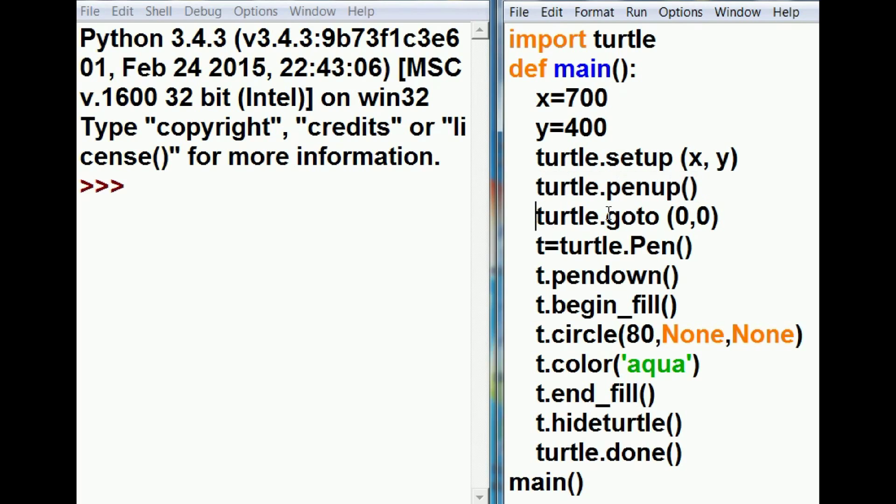
- Highlight turtle.goto with its 0,0 coordinates and the 700 and 400 window dimensions
drag(536, 216, 658, 216)
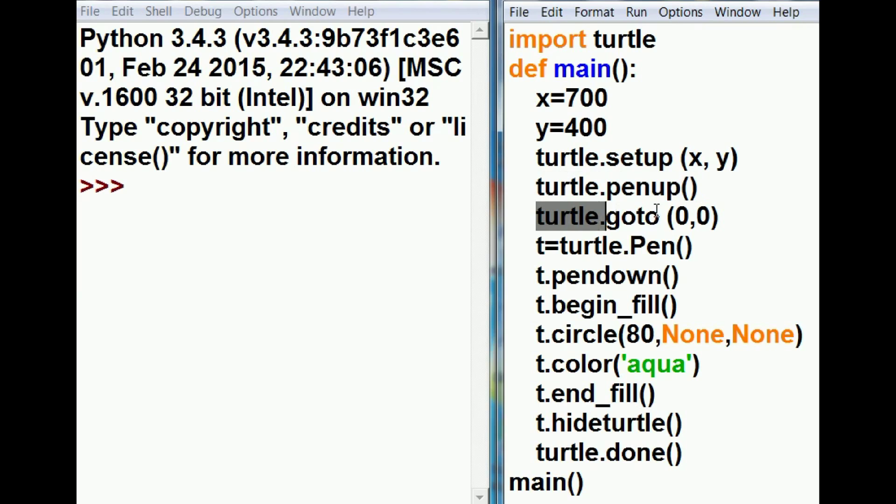
drag(675, 216, 722, 216)
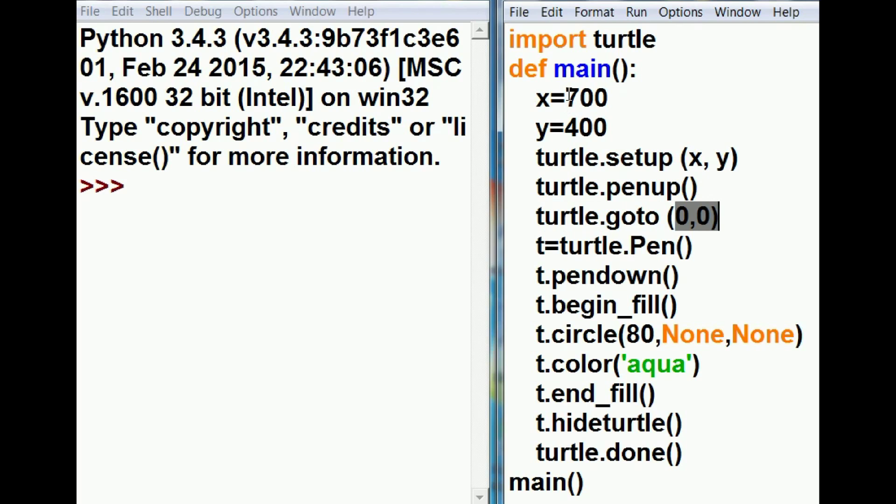
drag(568, 98, 608, 128)
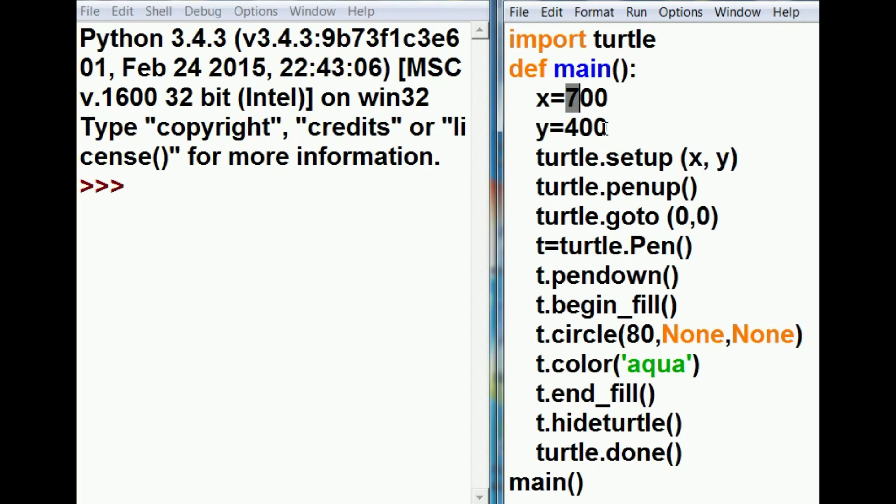
click(548, 246)
- Highlight the t=turtle.Pen() line and its pen variable t
double_click(574, 246)
click(586, 246)
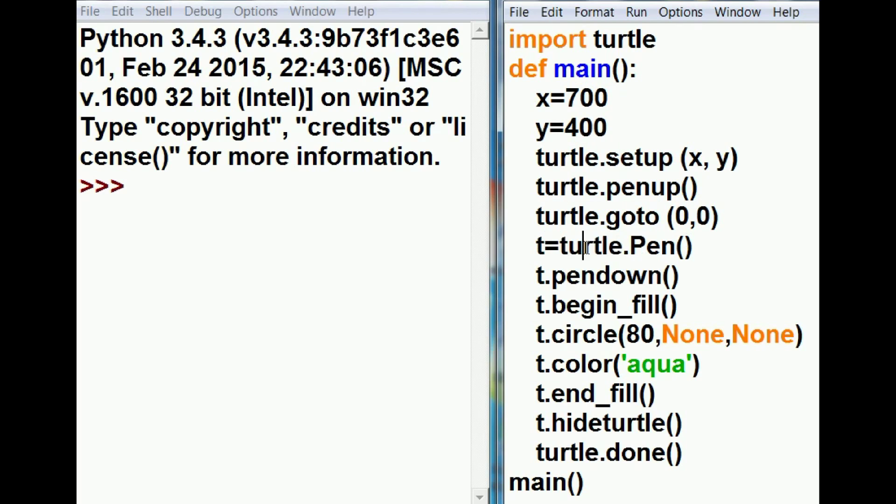
drag(561, 246, 629, 247)
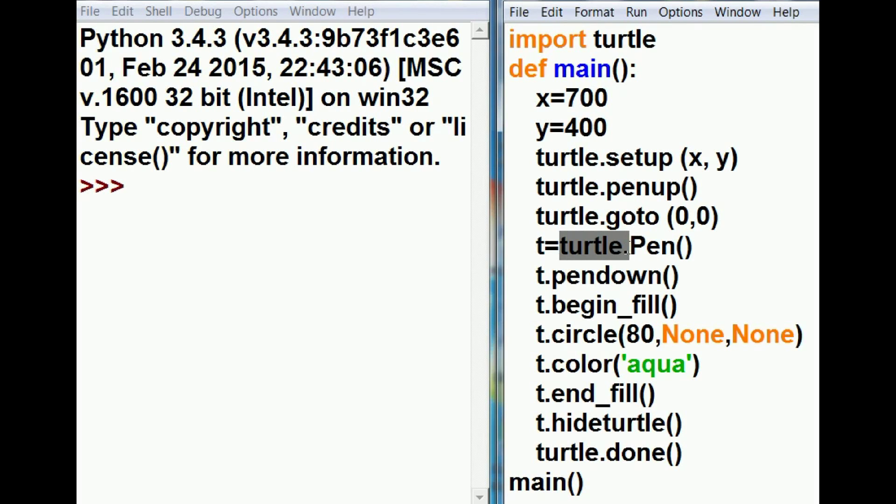
click(533, 245)
drag(533, 245, 695, 247)
click(695, 246)
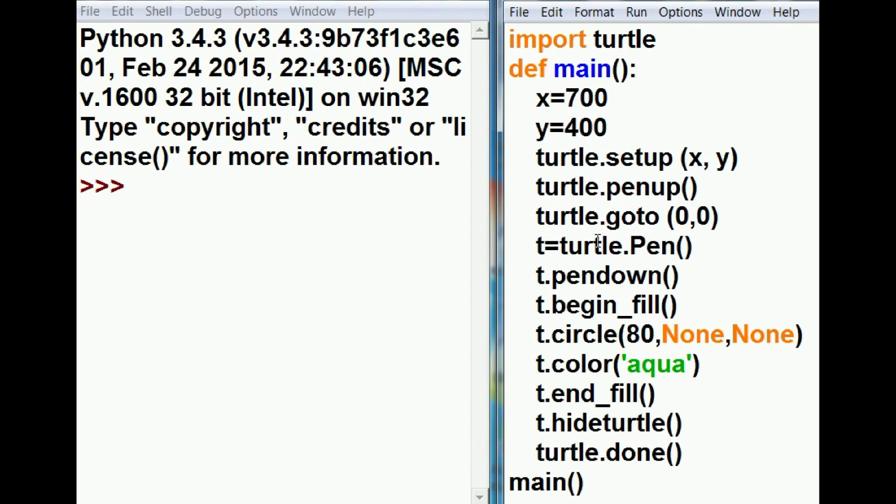
double_click(539, 245)
- Highlight the t.pendown() and t.begin_fill() calls
double_click(539, 276)
drag(551, 276, 679, 277)
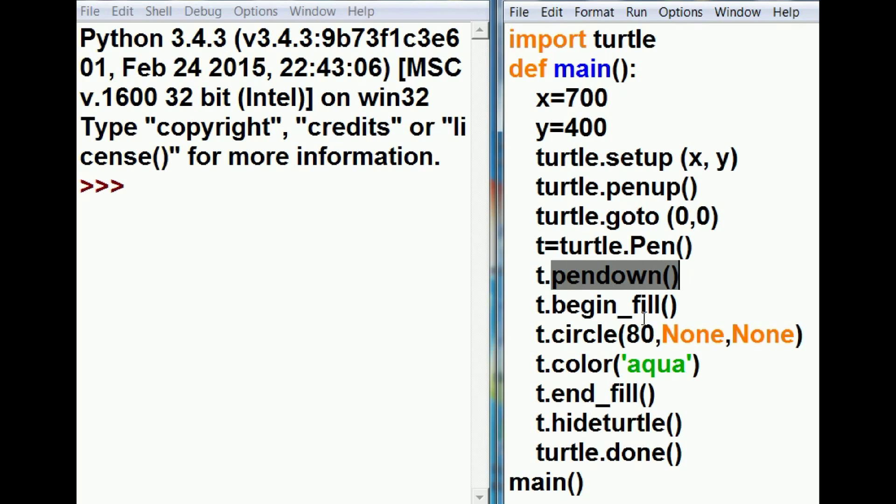
click(538, 304)
double_click(538, 304)
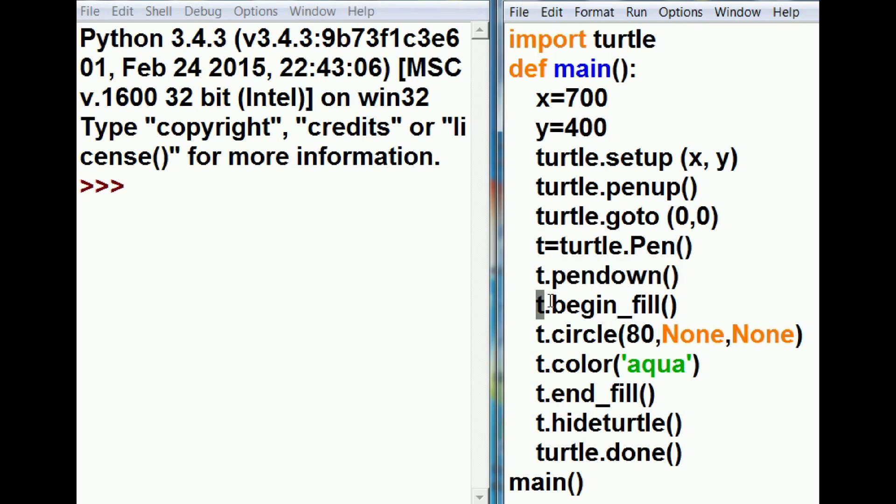
double_click(539, 304)
drag(539, 304, 619, 303)
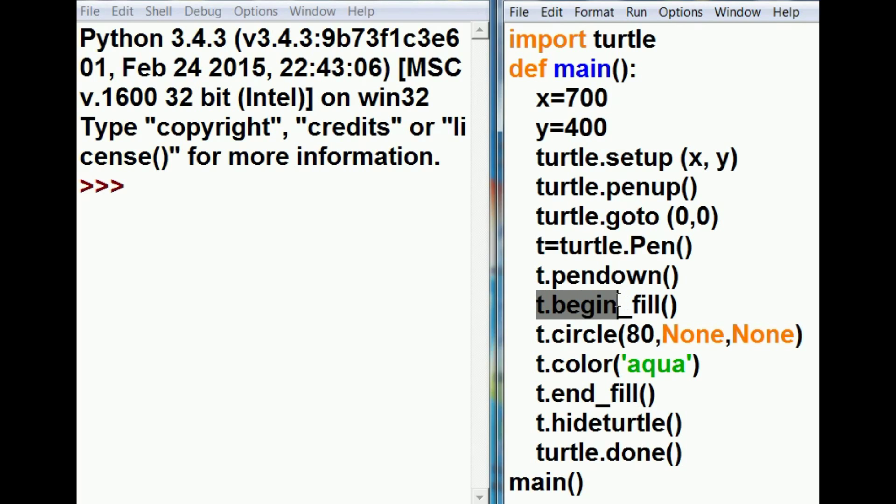
drag(620, 303, 689, 312)
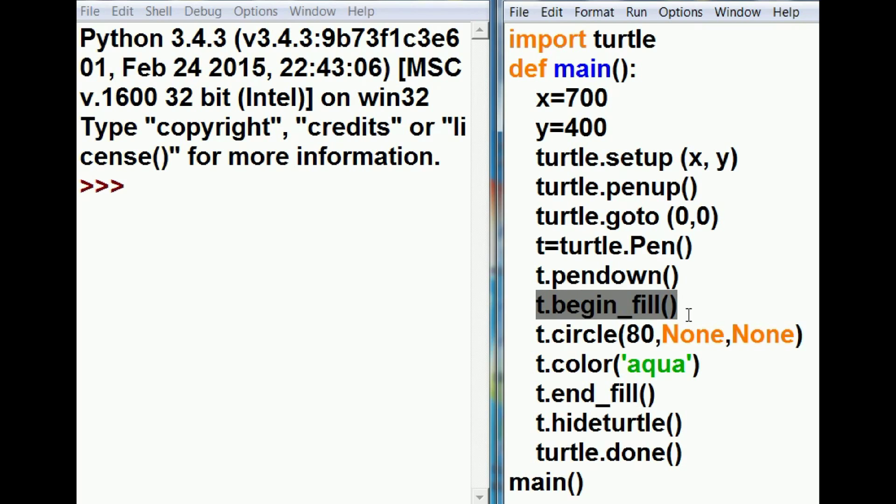
- Highlight t.end_fill(), the circle and aqua colour lines, and t.begin_fill()
drag(538, 394, 597, 393)
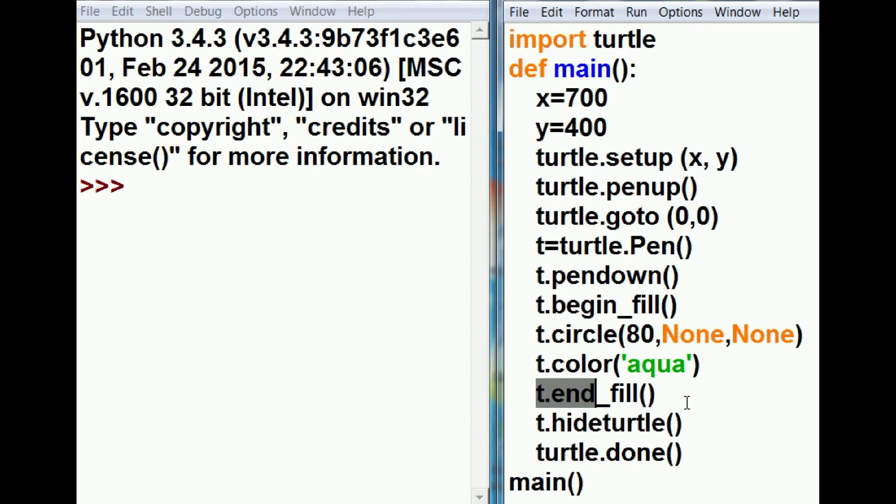
drag(687, 401, 691, 403)
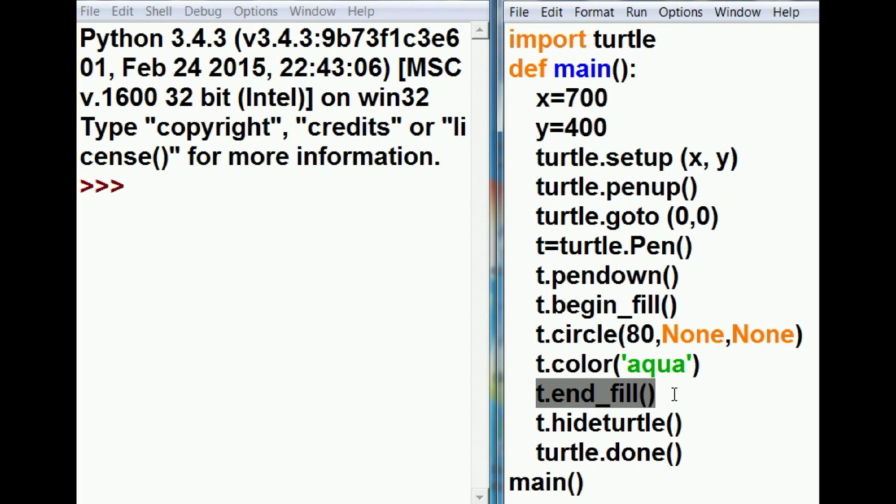
click(590, 344)
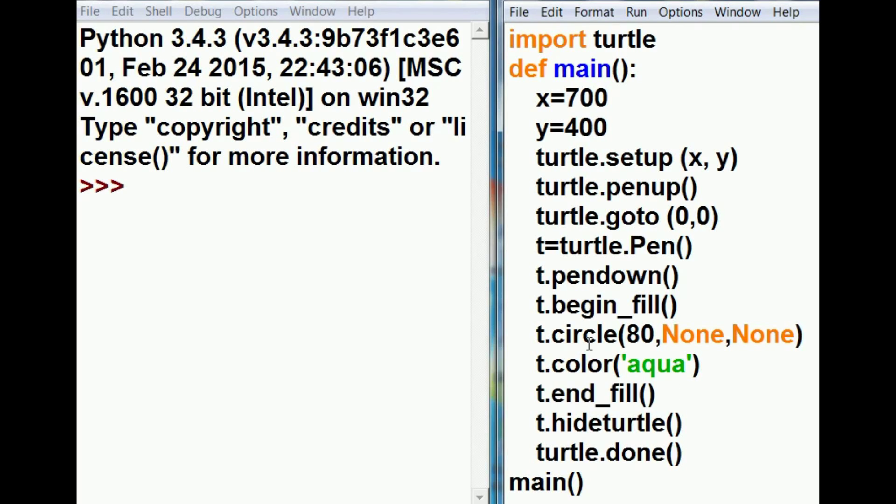
drag(511, 335, 700, 364)
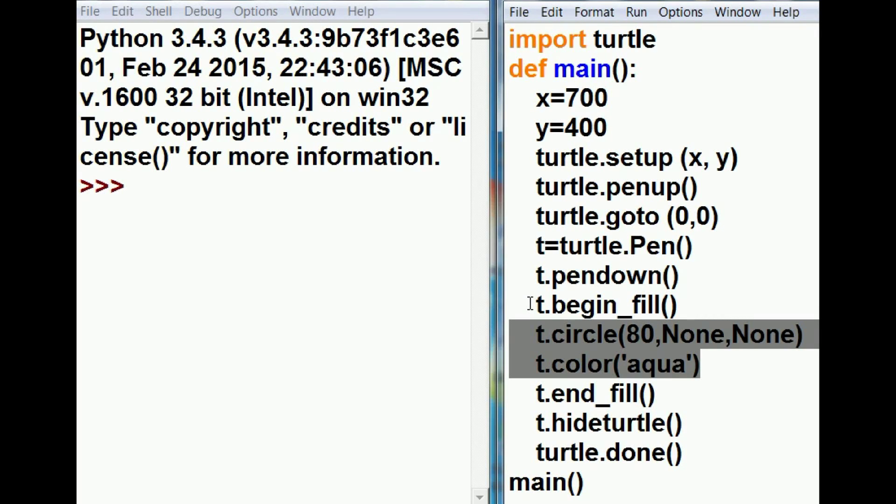
drag(525, 304, 676, 305)
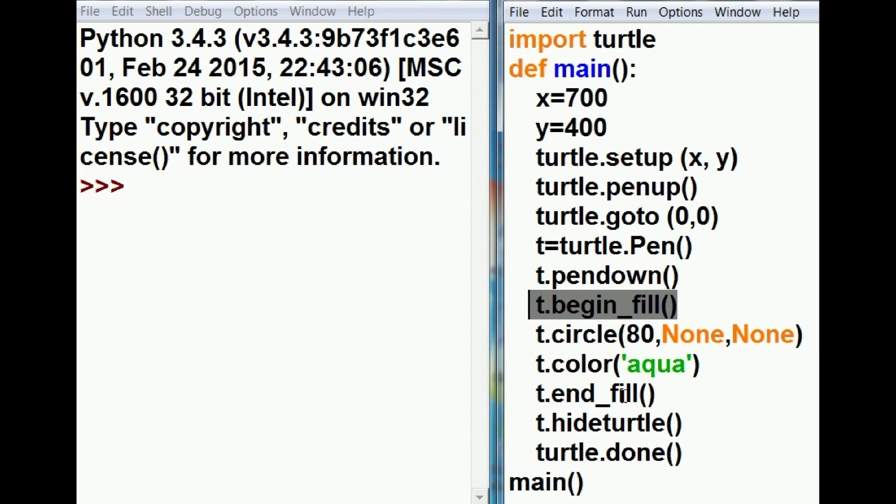
- Highlight the t.circle(80,None,None) call and its arguments
click(621, 336)
key(shift+Home)
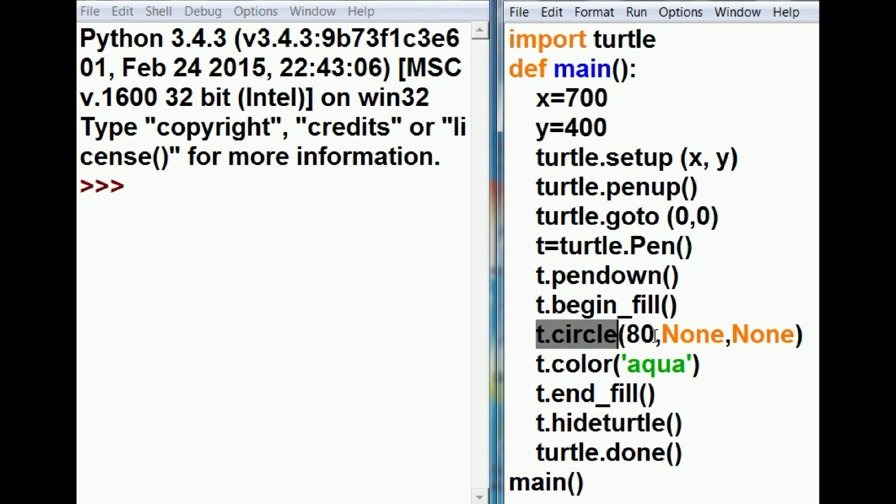
shift+click(655, 335)
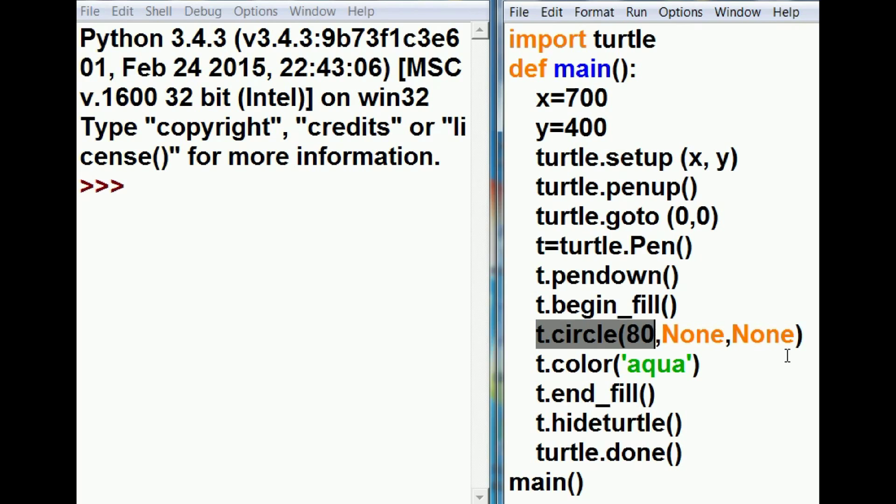
key(shift+End)
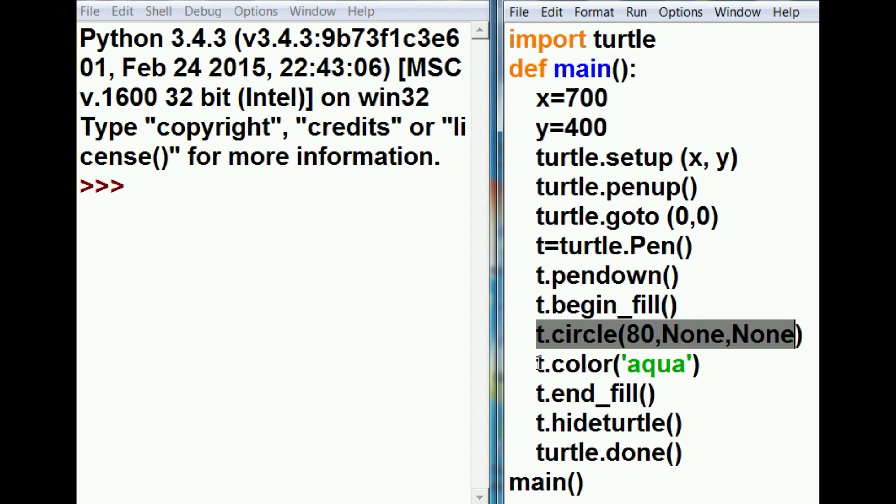
click(541, 363)
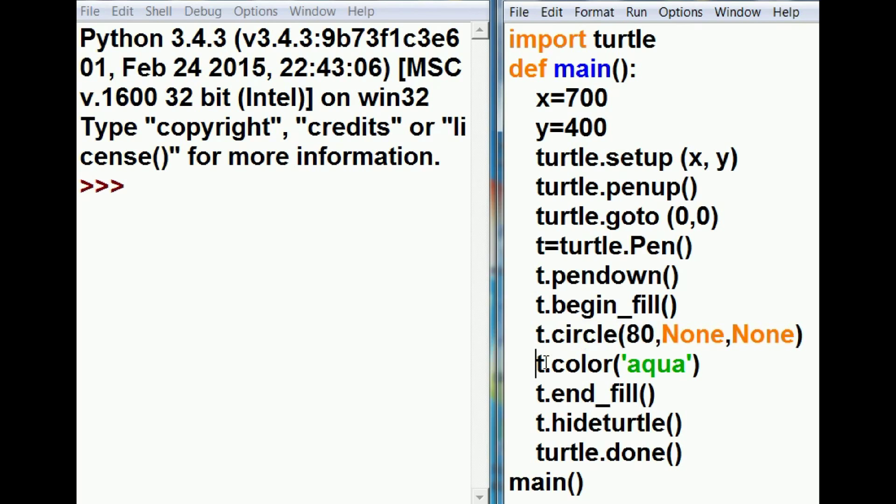
- Highlight the t.color('aqua') call, the circle line, and t.hideturtle()
key(shift+Right)
drag(541, 363, 617, 363)
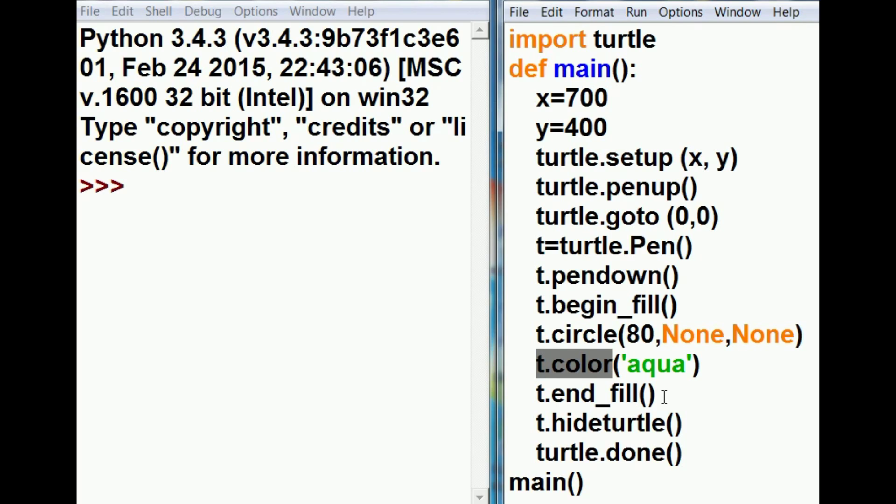
shift+click(701, 364)
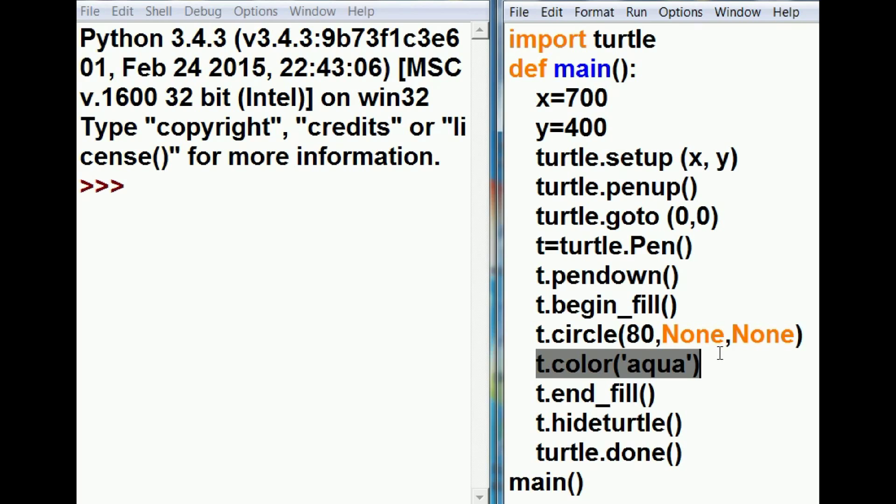
shift+click(536, 334)
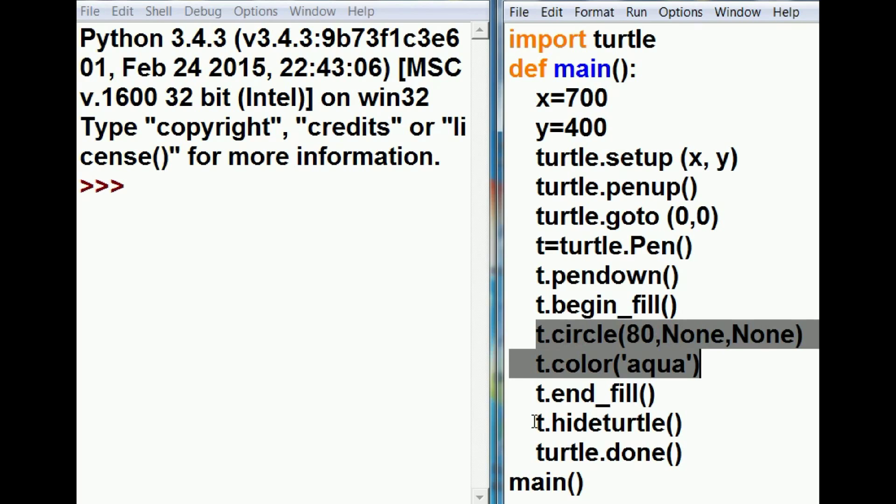
click(536, 423)
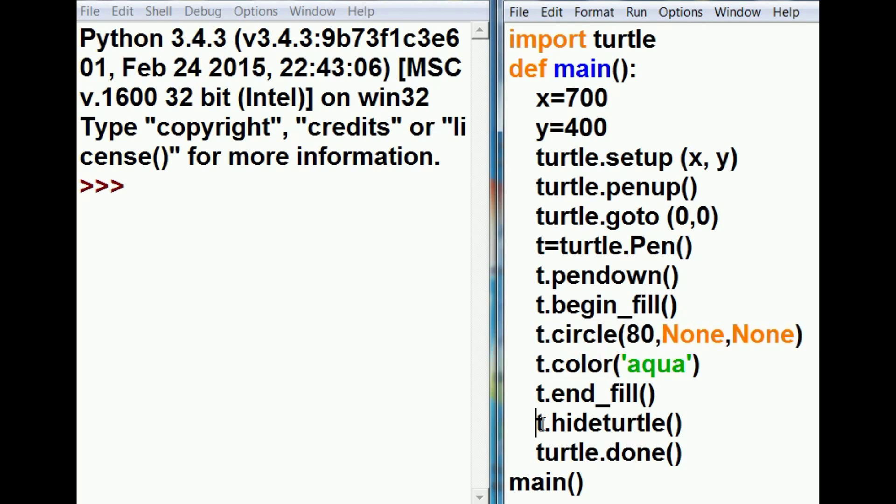
double_click(541, 422)
shift+click(690, 436)
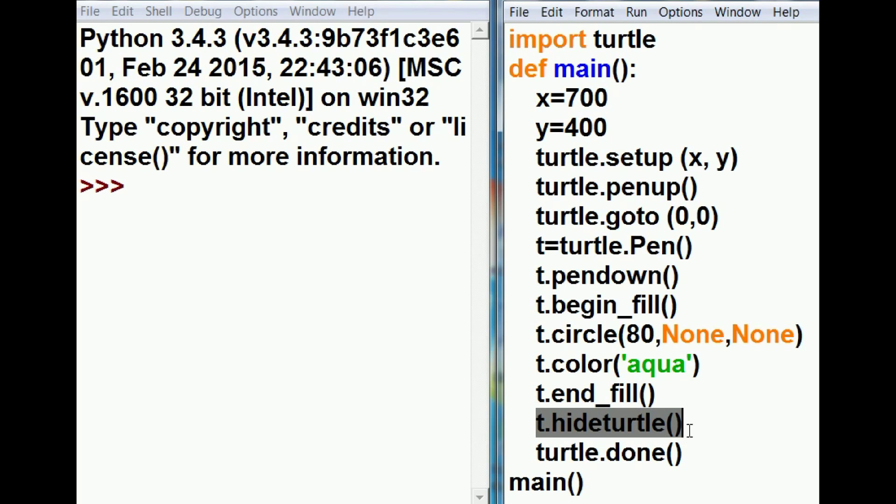
click(690, 430)
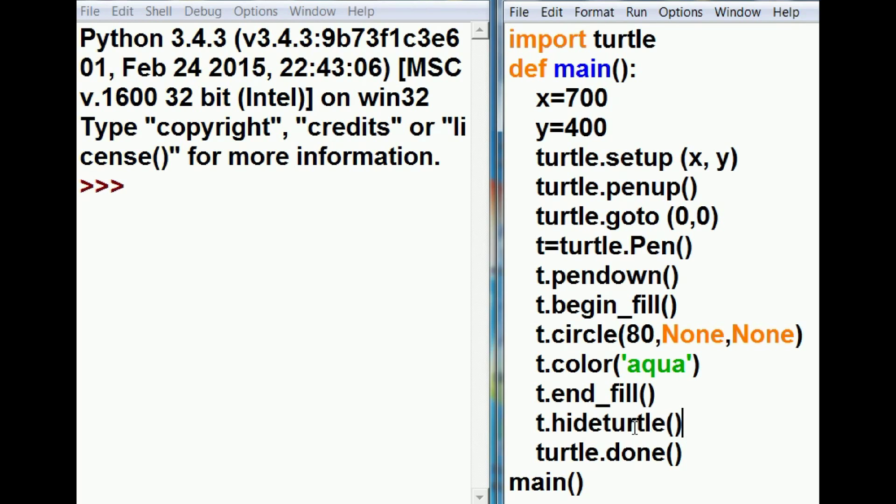
- Highlight the turtle.done() line, then run the script with Run Module
shift+click(613, 459)
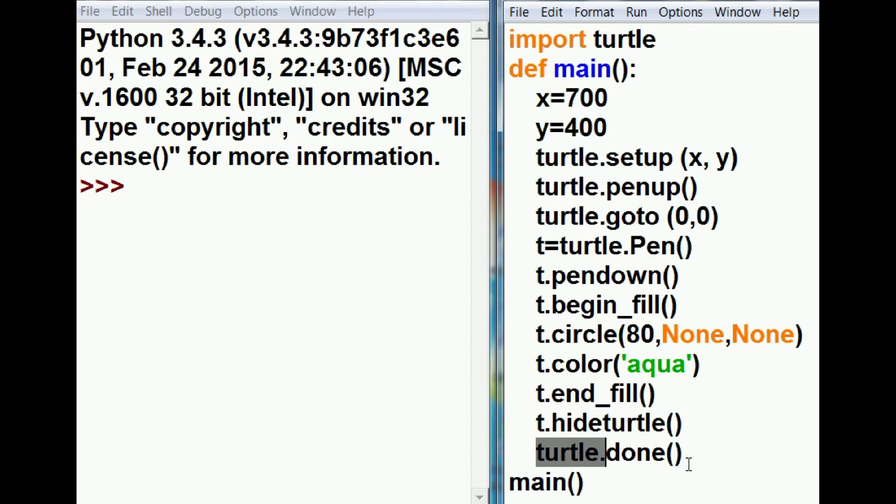
shift+click(689, 458)
key(End)
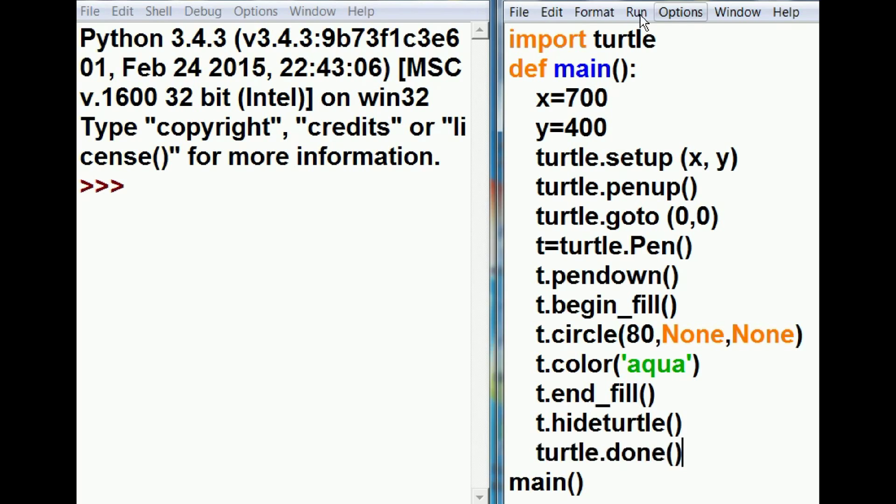
click(637, 12)
click(665, 104)
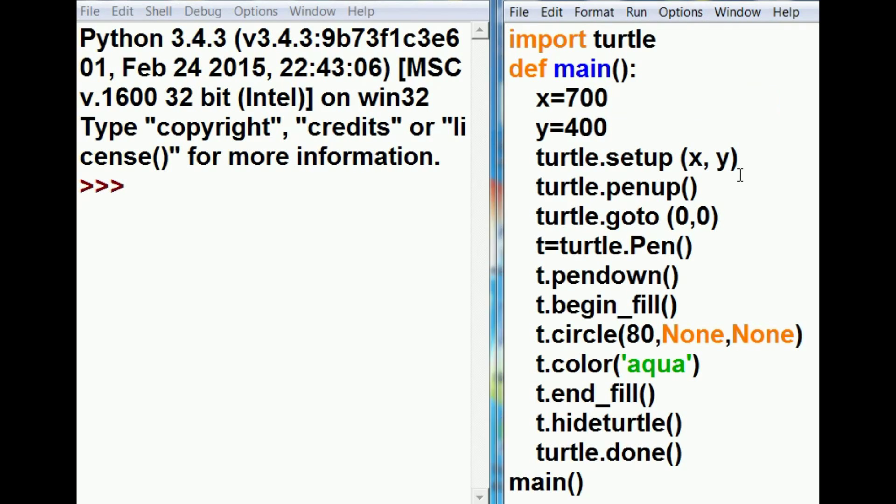